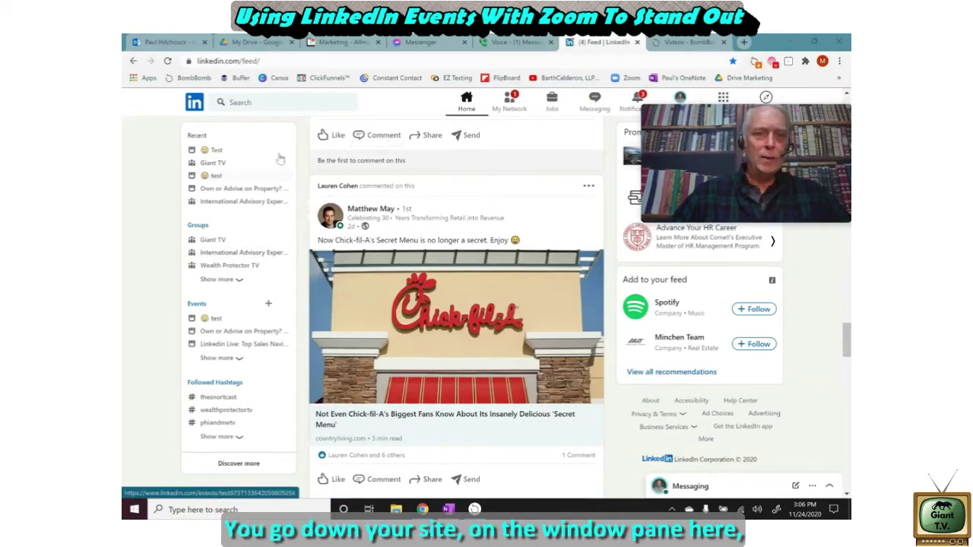
Start a new event and apply the picture "Copy of Let's Do This" as its cover, repositioned so the subtitle line fits inside the crop.
click(268, 304)
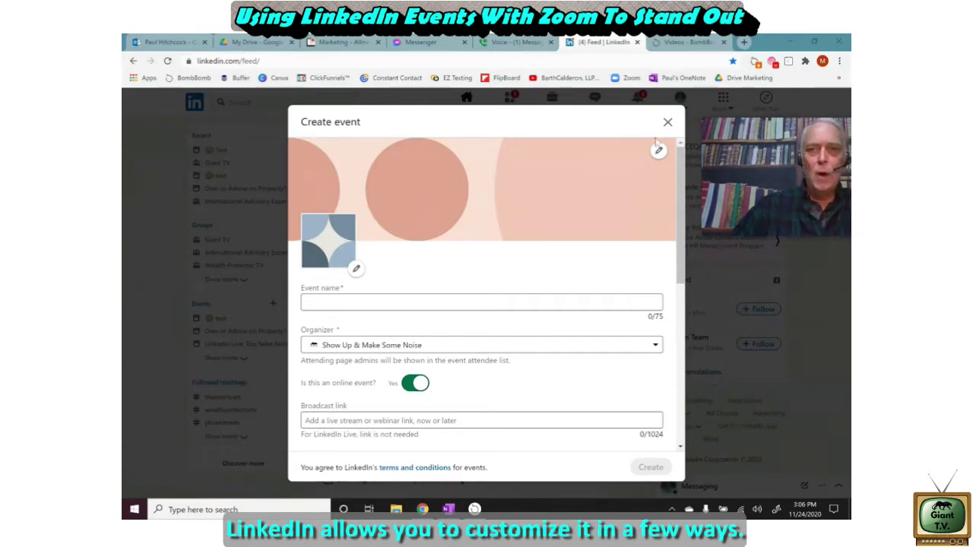
click(658, 150)
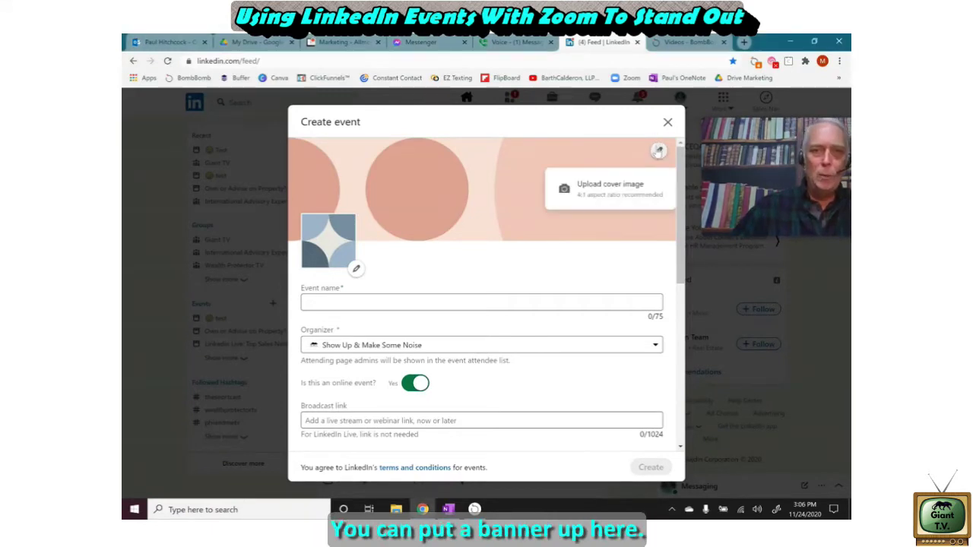
click(635, 189)
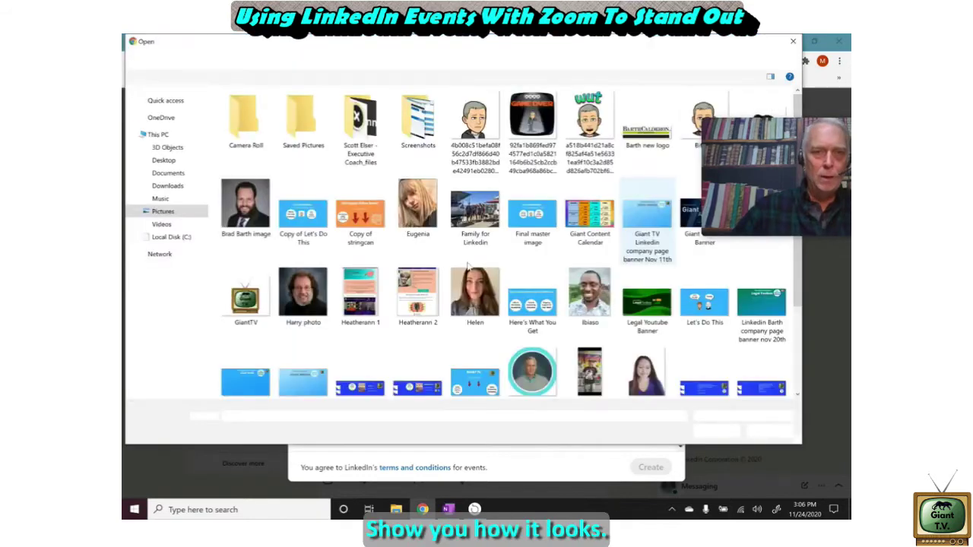
click(296, 221)
double_click(296, 221)
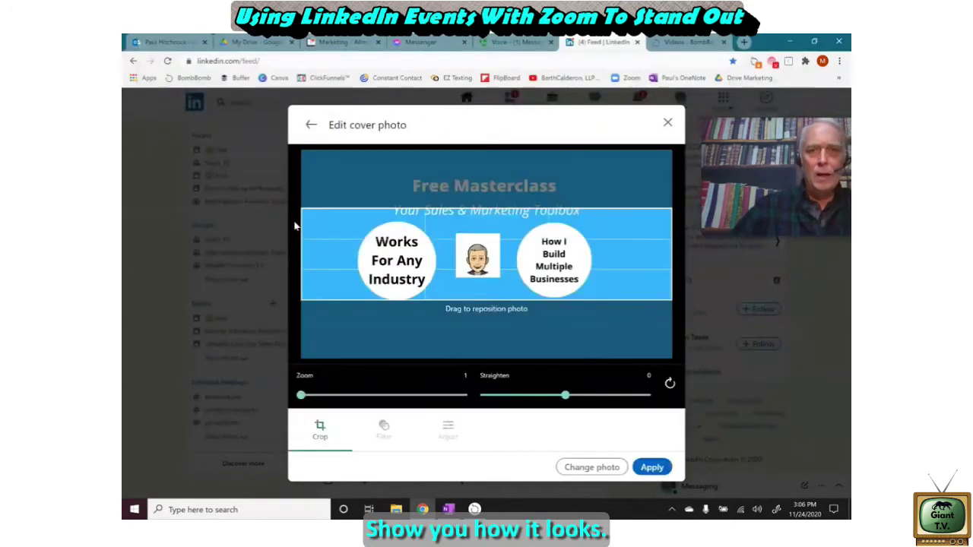
mouse_move(500, 261)
mouse_down()
mouse_move(499, 240)
mouse_move(499, 269)
mouse_move(499, 241)
mouse_up()
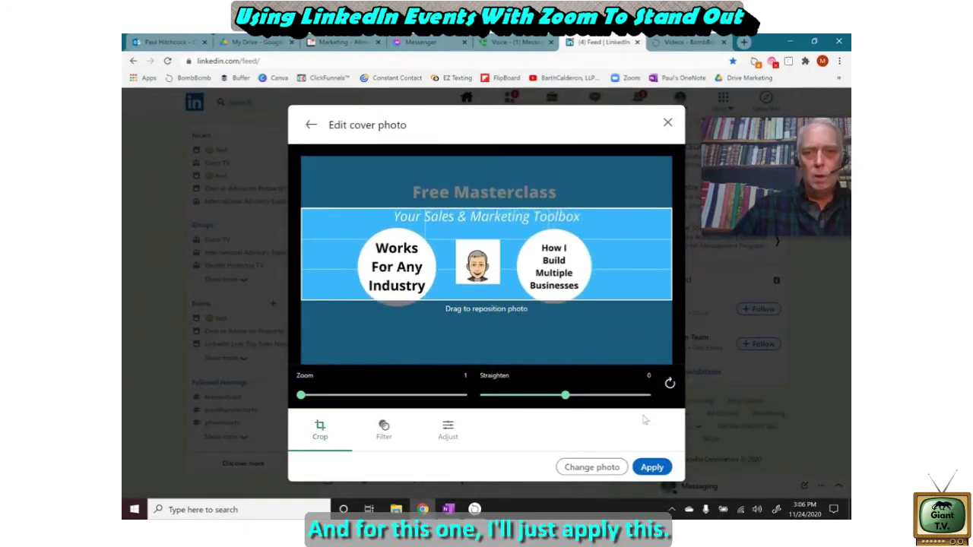
click(652, 468)
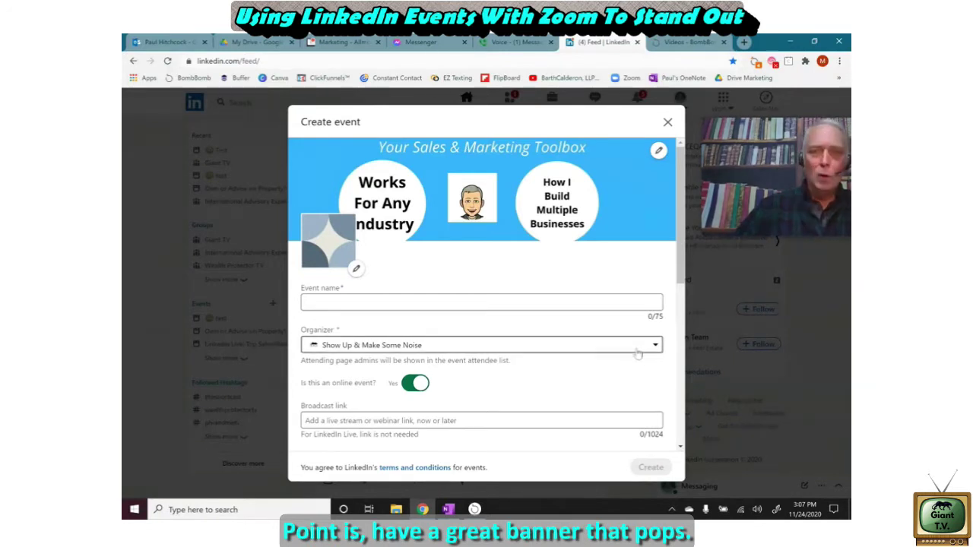
Upload the GiantTV picture as the event logo and apply it with the default crop.
click(355, 269)
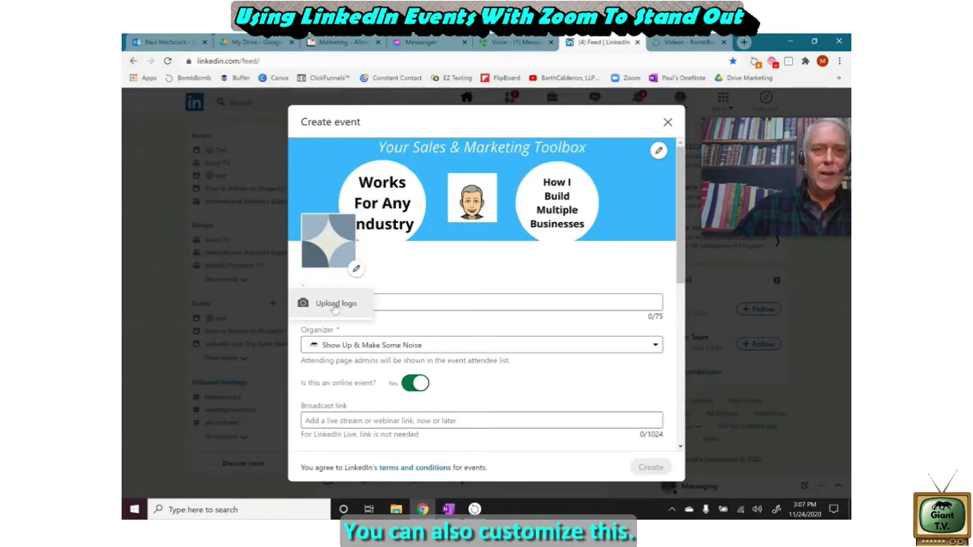
click(337, 304)
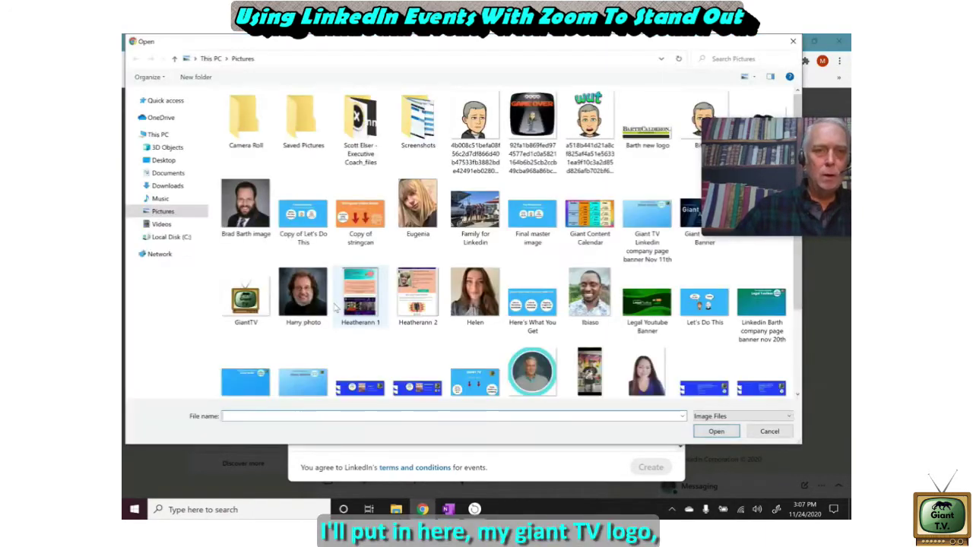
double_click(246, 306)
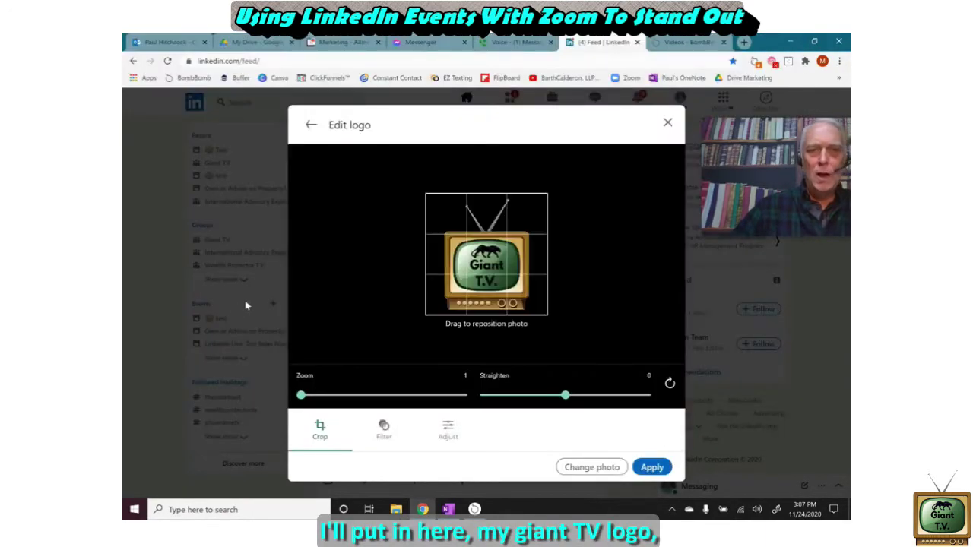
click(648, 466)
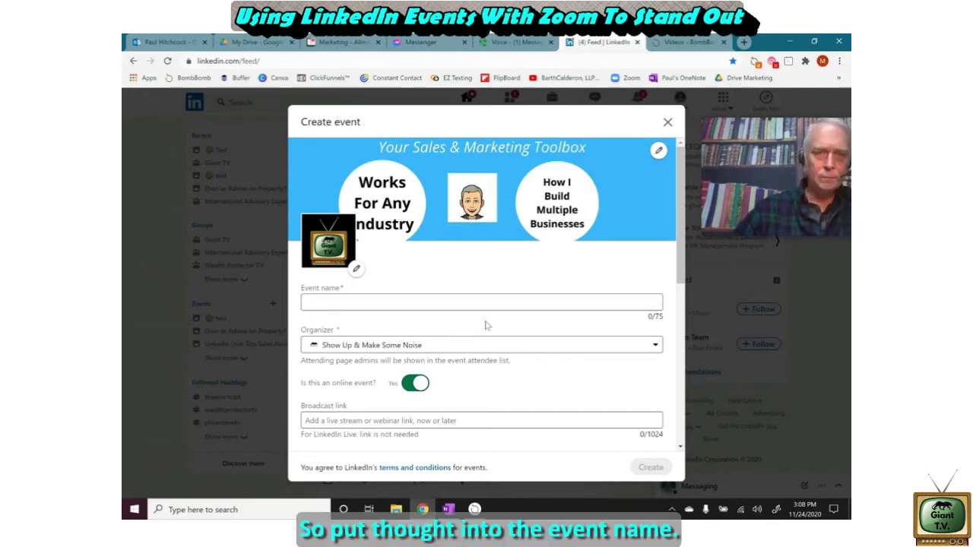
Name the event "Test" and choose the personal profile as its organizer.
click(409, 301)
text(Test)
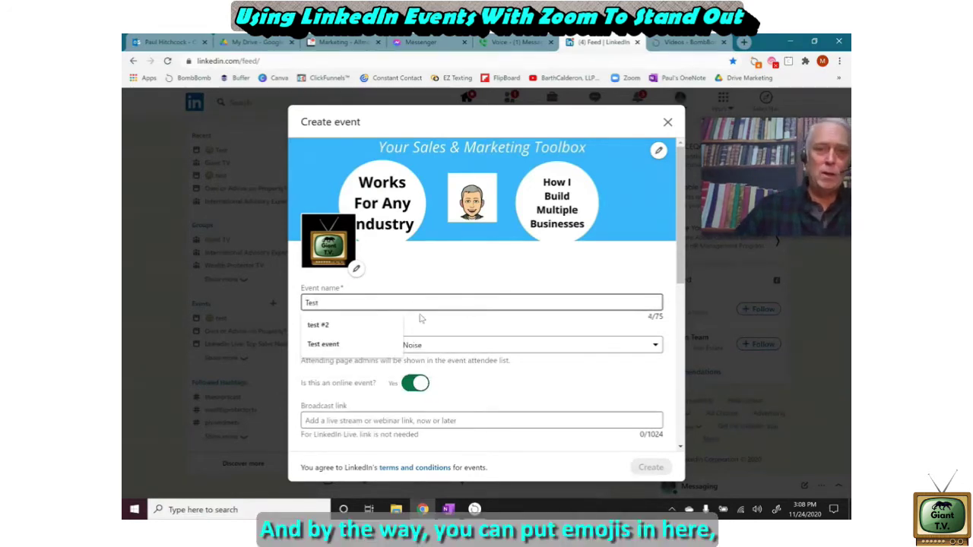
click(421, 321)
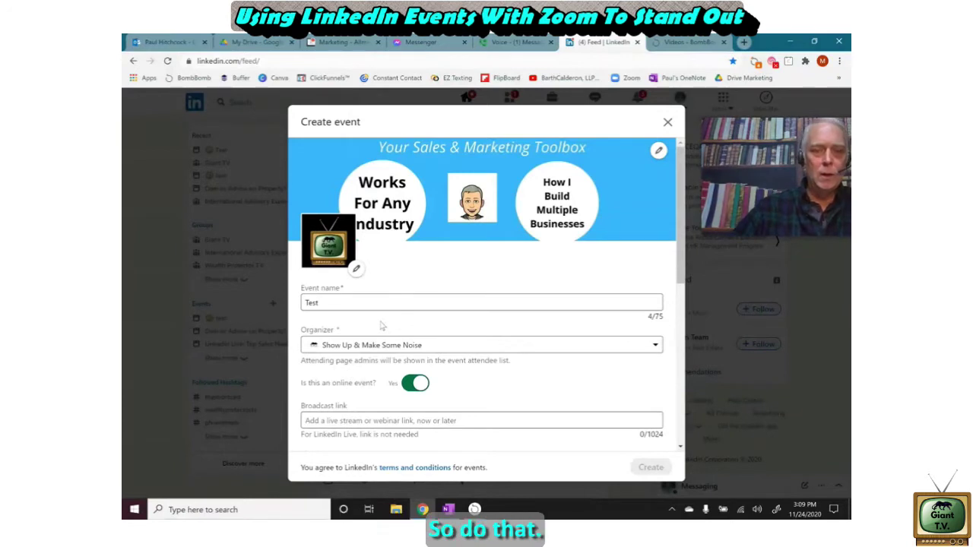
click(482, 346)
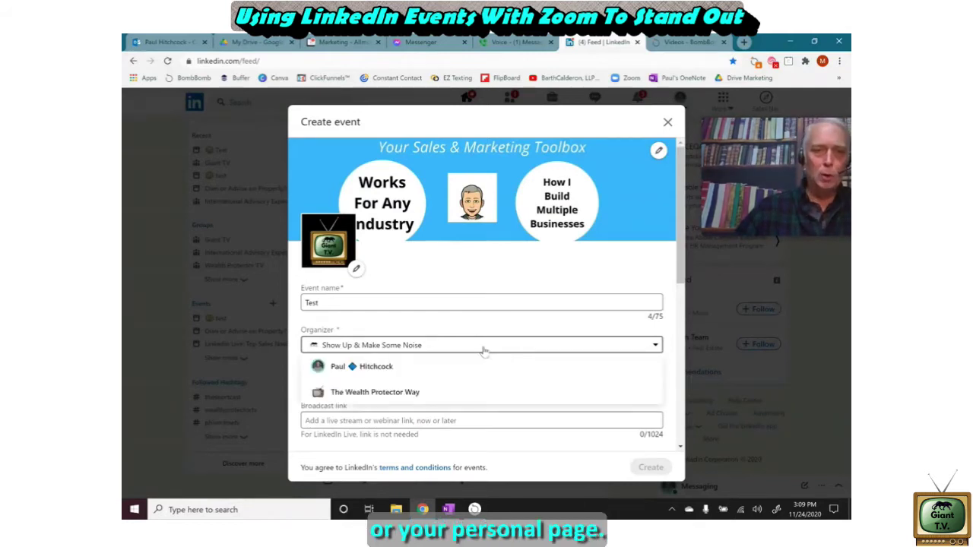
click(451, 368)
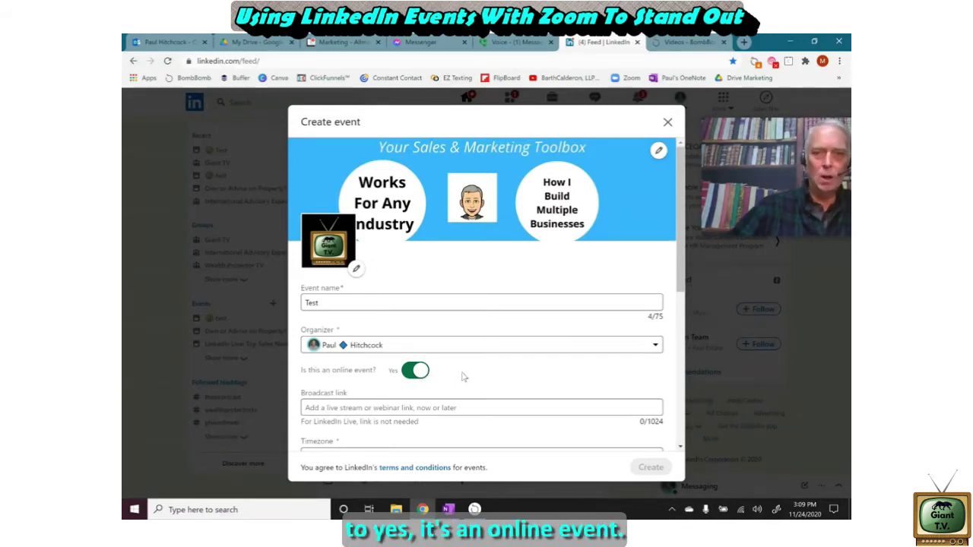
Set the event's start date to 11/25/2020.
scroll(464, 376, down, 2)
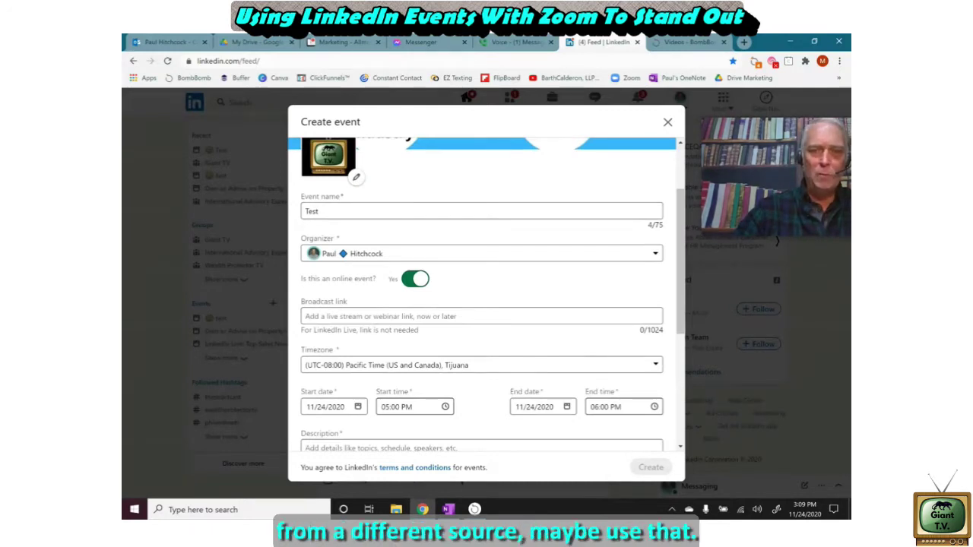
scroll(575, 359, down, 2)
scroll(487, 294, down, 1)
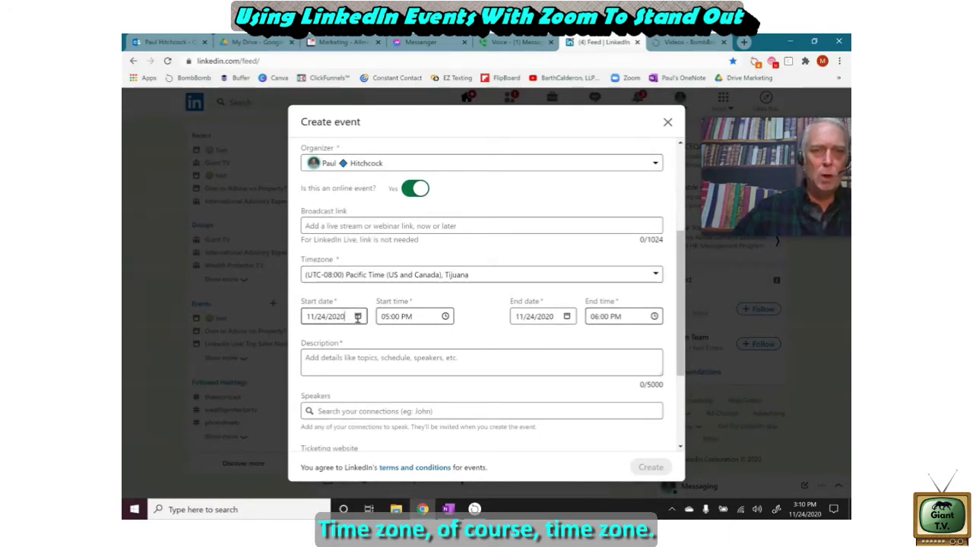
click(358, 317)
click(356, 412)
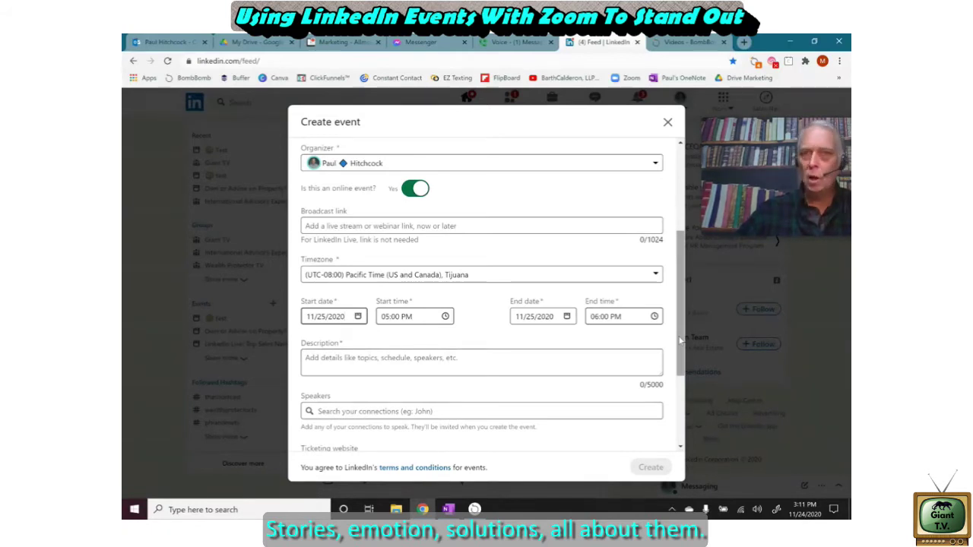
Enter "Test" as the event description and create the event.
scroll(607, 362, down, 2)
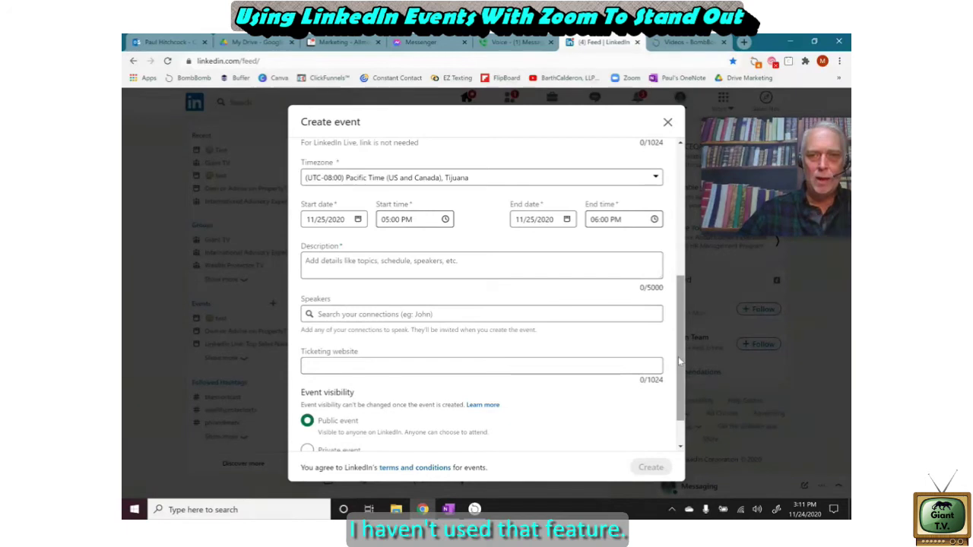
drag(678, 356, 681, 397)
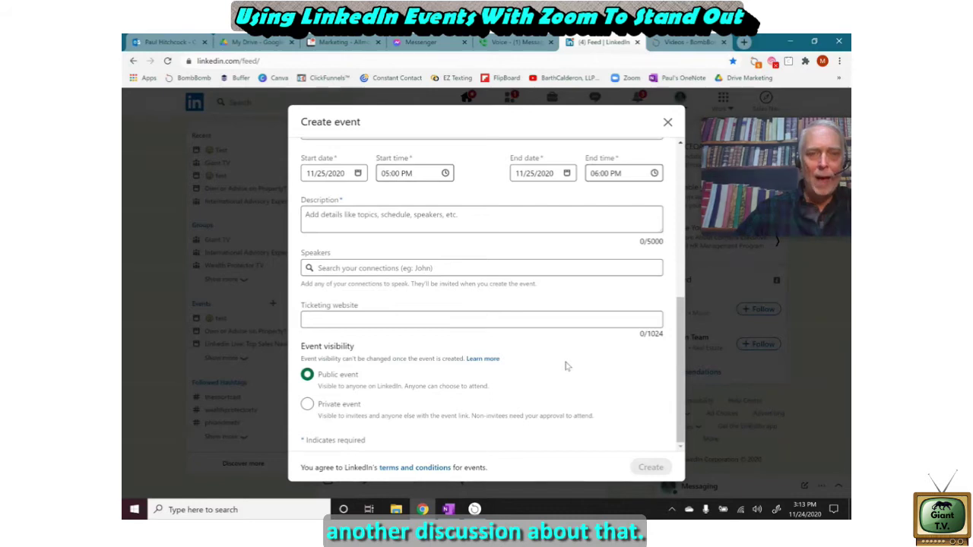
click(399, 323)
click(444, 335)
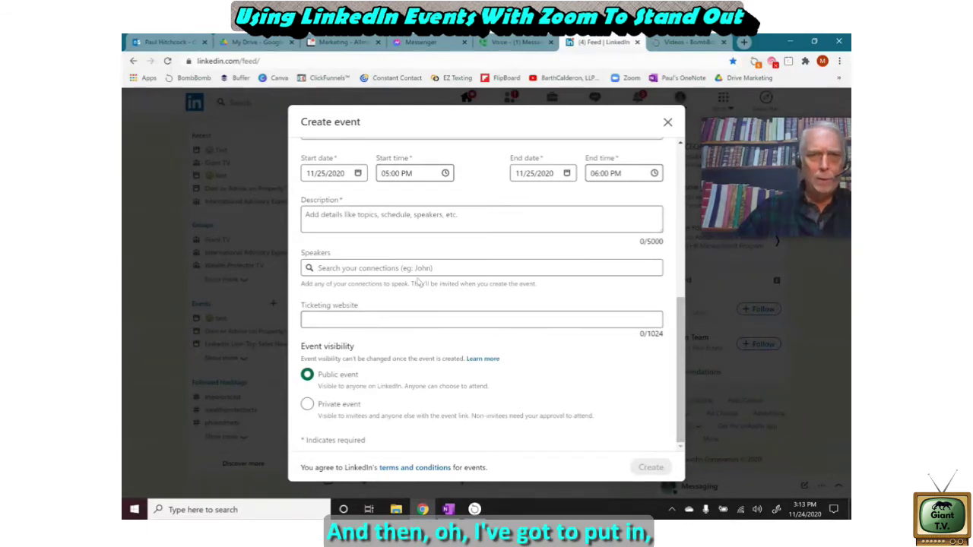
click(388, 228)
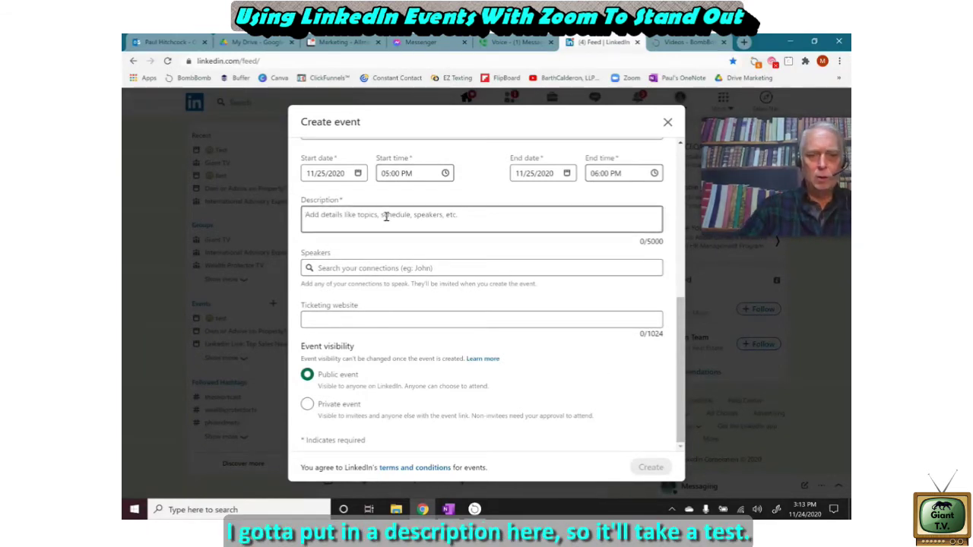
text(Test)
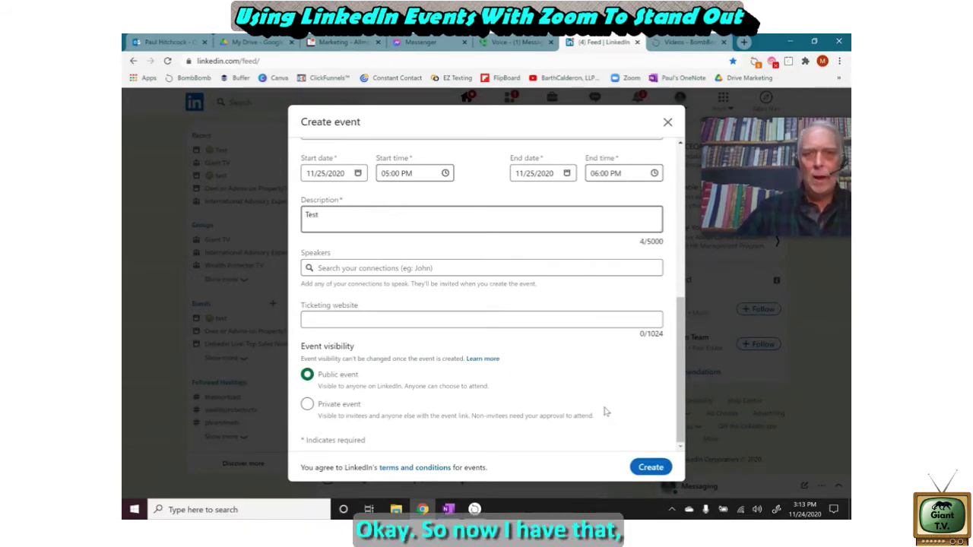
click(651, 468)
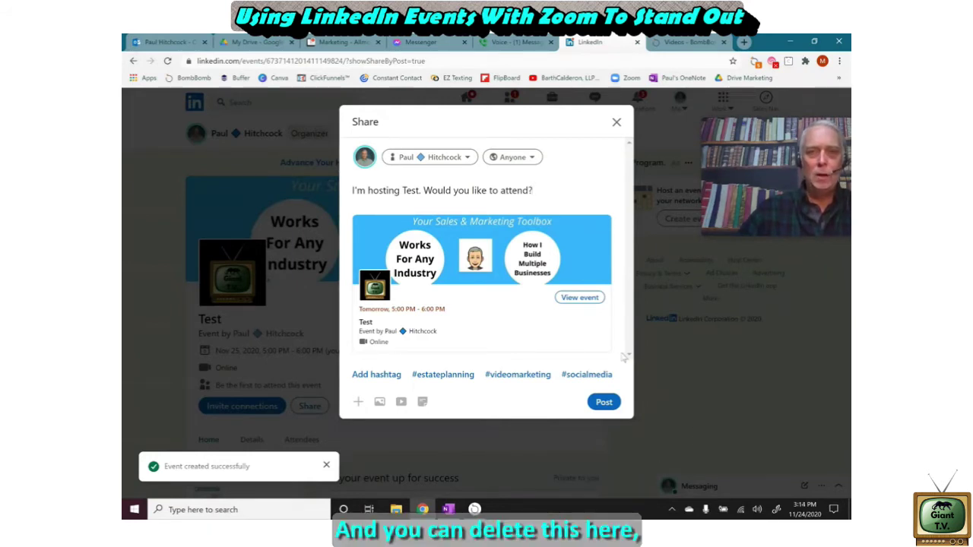
Clear the prefilled invitation text from the post that shares the new event.
drag(542, 190, 353, 193)
key(BackSpace)
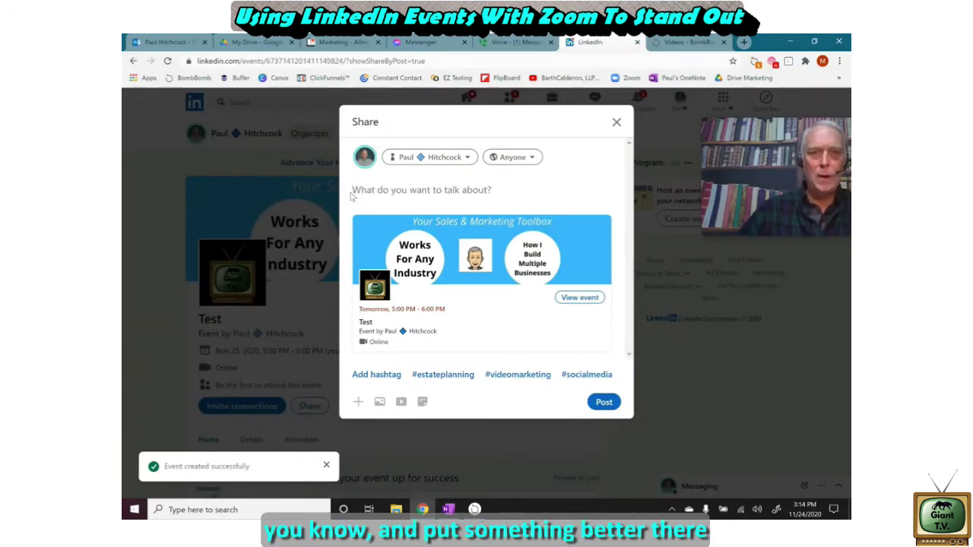